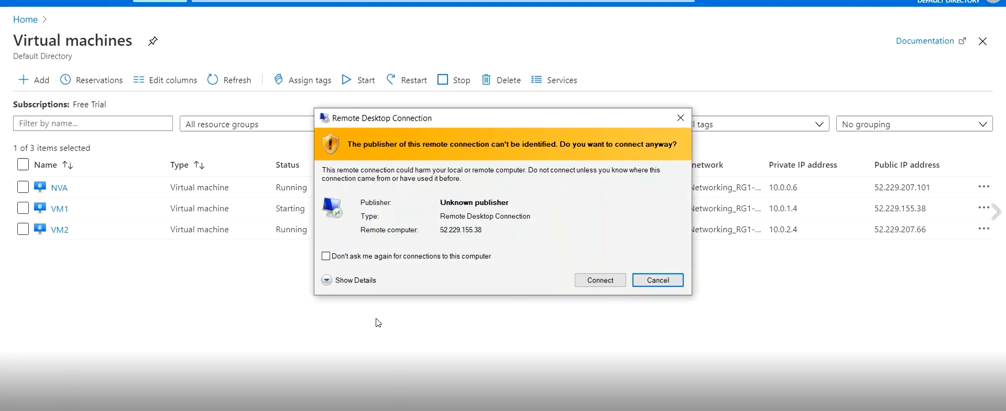
Connect to VM1 over Remote Desktop and ping VM2's public IP address from its command prompt
{"action": "left_click", "coordinate": [587, 278]}
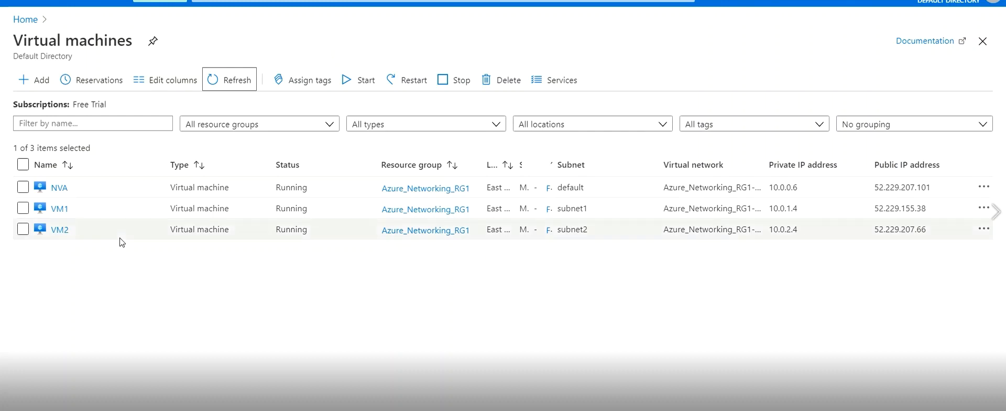
{"action": "left_click", "coordinate": [66, 232]}
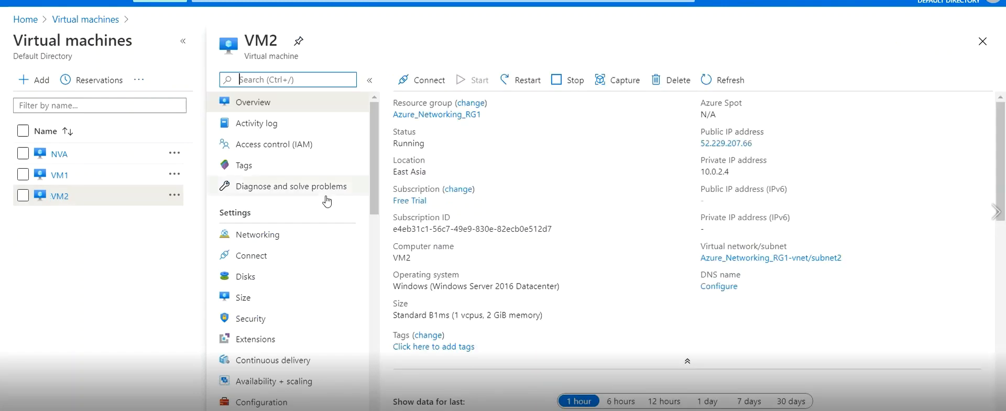
{"action": "mouse_move", "coordinate": [726, 179]}
{"action": "left_click", "coordinate": [763, 177]}
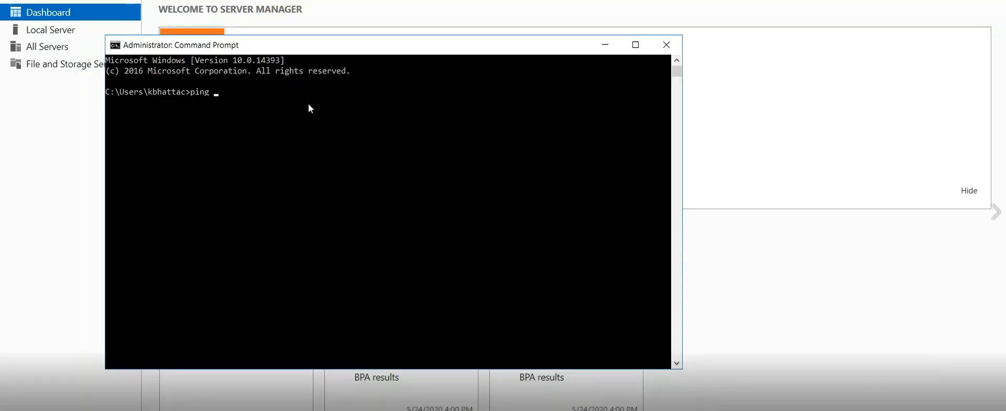
{"action": "key", "text": "ctrl+v"}
{"action": "key", "text": "Return"}
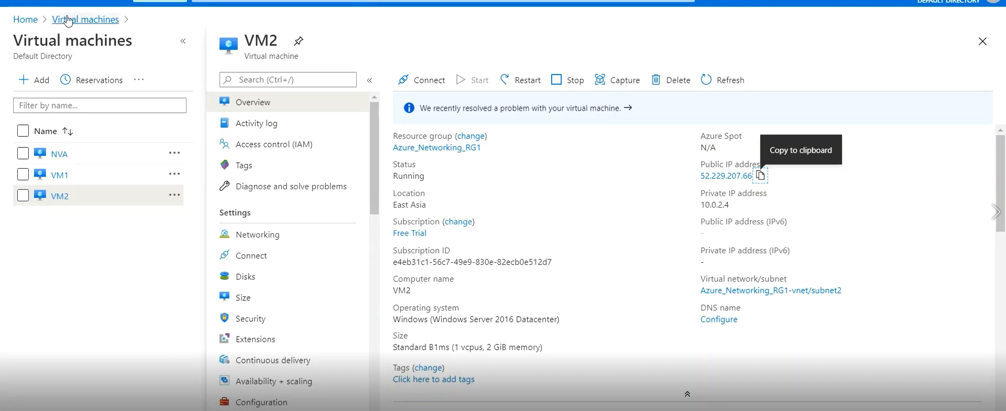
Find the Route tables service by searching for "route" and start creating a new route table
{"action": "left_click", "coordinate": [29, 21]}
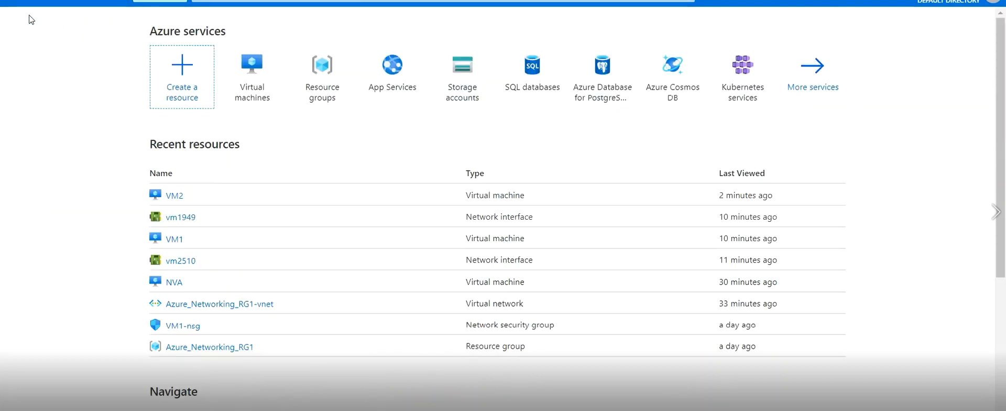
{"action": "left_click", "coordinate": [185, 81]}
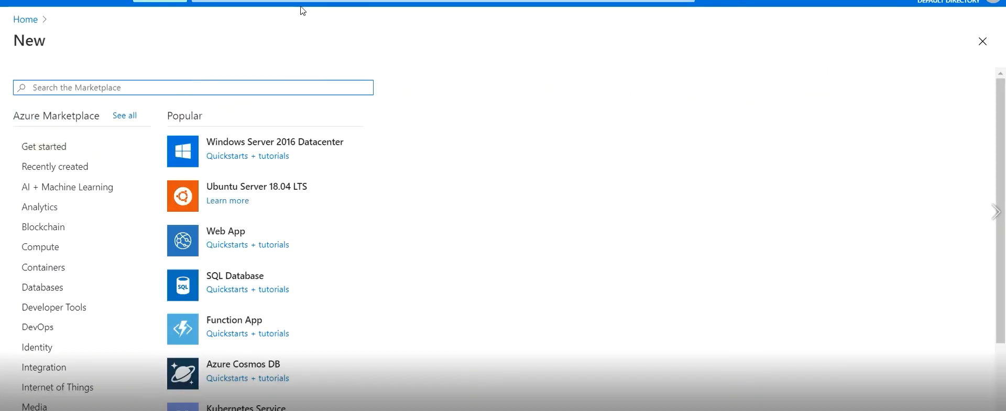
{"action": "left_click", "coordinate": [314, 1]}
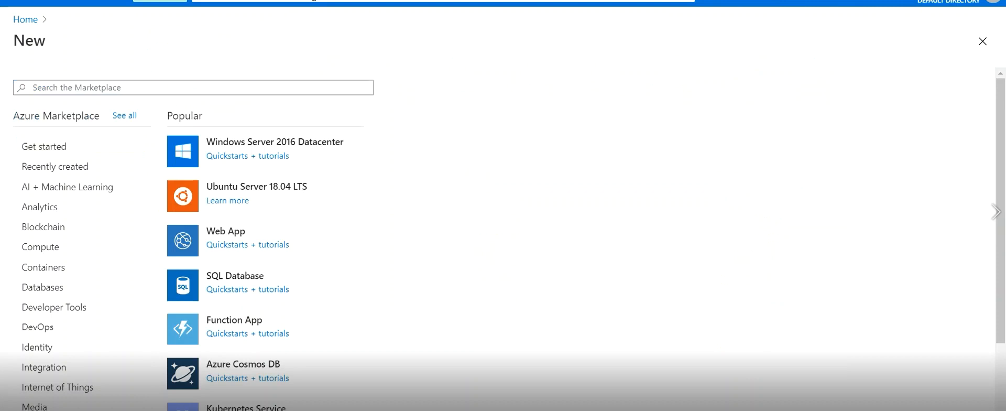
{"action": "type", "text": "route"}
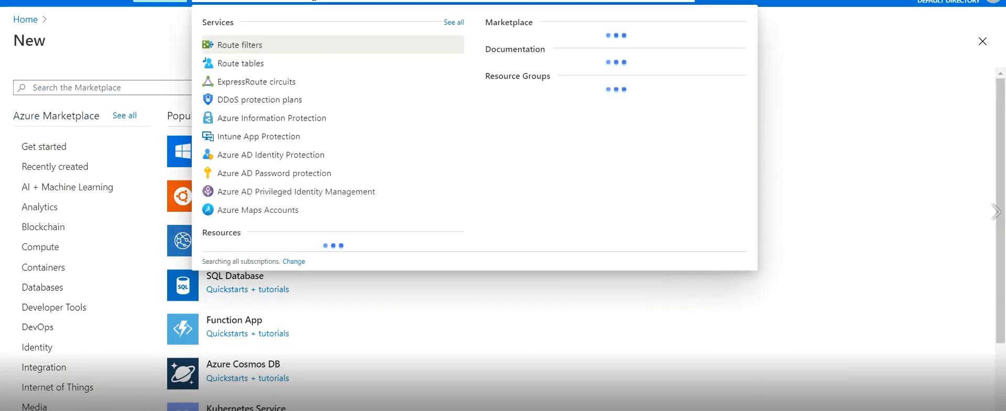
{"action": "left_click", "coordinate": [232, 63]}
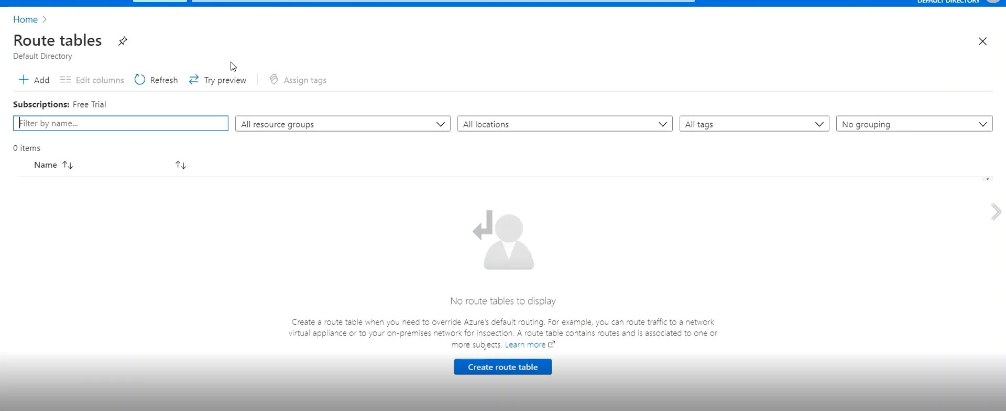
{"action": "left_click", "coordinate": [40, 83]}
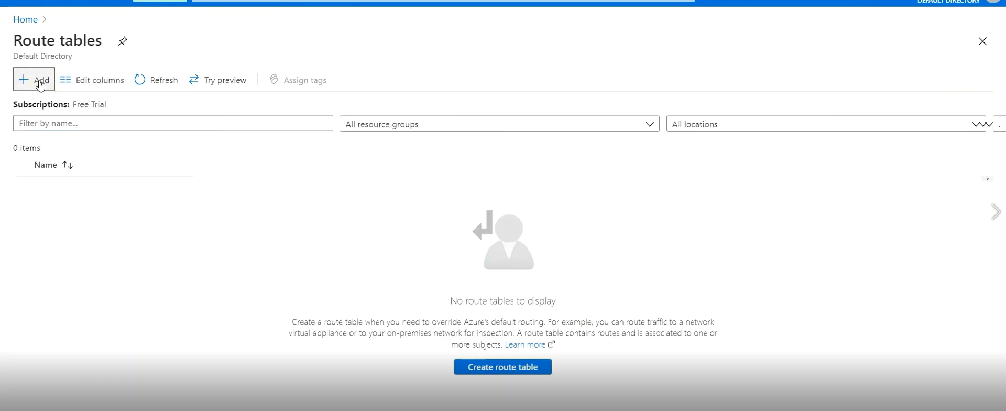
{"action": "left_click", "coordinate": [497, 368]}
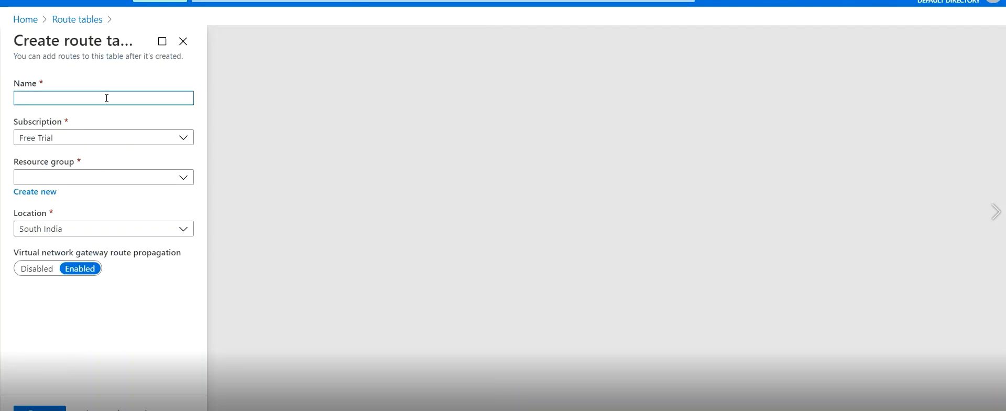
Create the route table Azure_Route_Table1 in resource group Azure_Networking_RG1 with location East Asia
{"action": "type", "text": "Azure_Route_Table1"}
{"action": "left_click", "coordinate": [89, 178]}
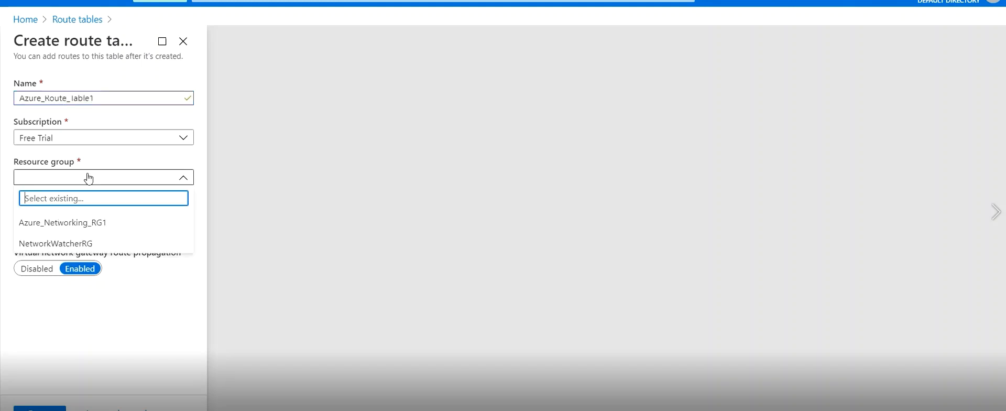
{"action": "left_click", "coordinate": [61, 227]}
{"action": "left_click", "coordinate": [60, 231]}
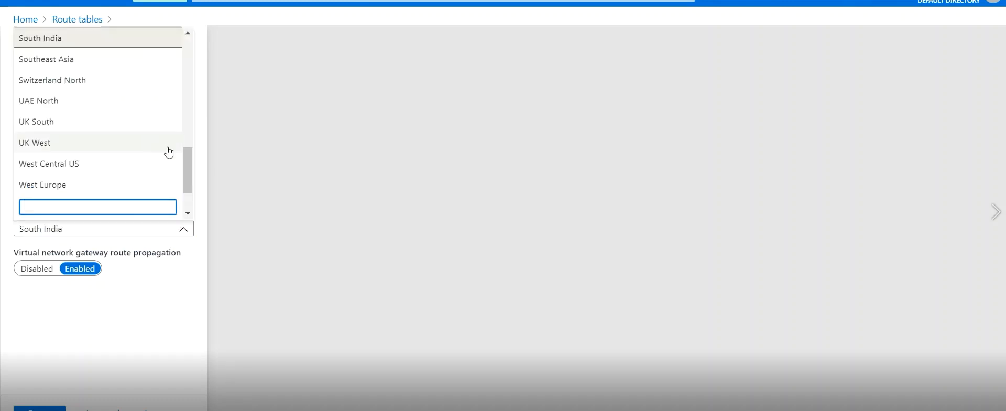
{"action": "left_click_drag", "start_coordinate": [186, 159], "coordinate": [193, 72]}
{"action": "left_click", "coordinate": [40, 143]}
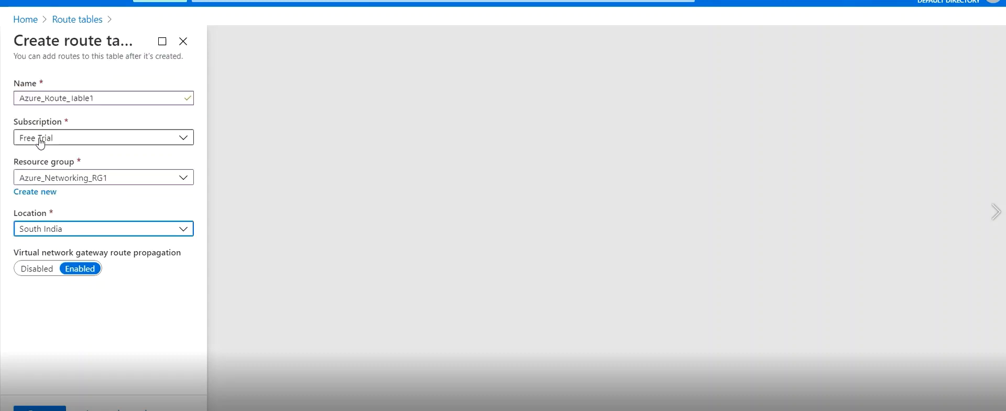
{"action": "left_click", "coordinate": [40, 409]}
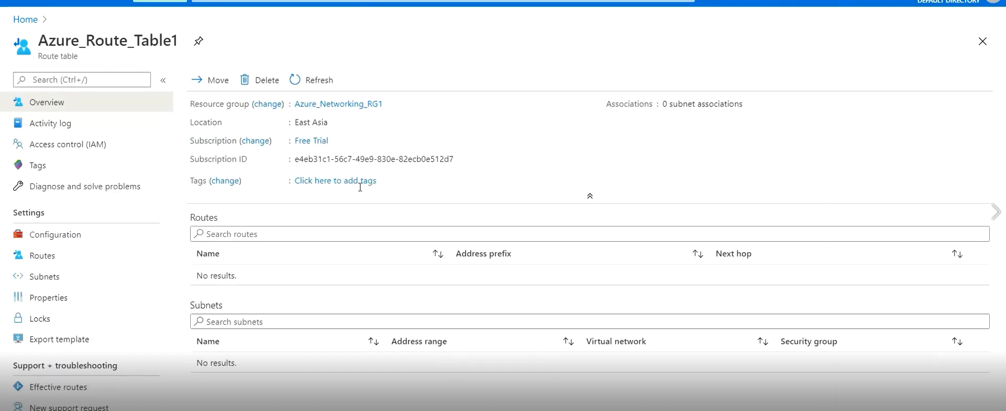
Start adding a route to Azure_Route_Table1
{"action": "left_click", "coordinate": [73, 264]}
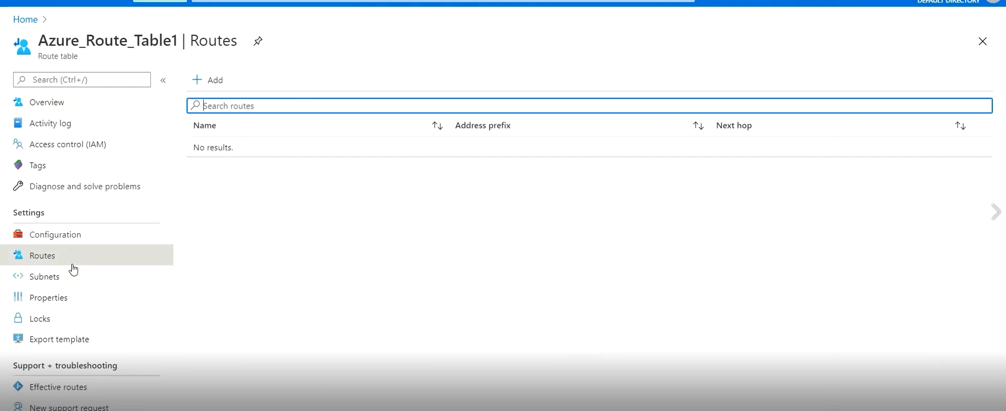
{"action": "left_click", "coordinate": [226, 84]}
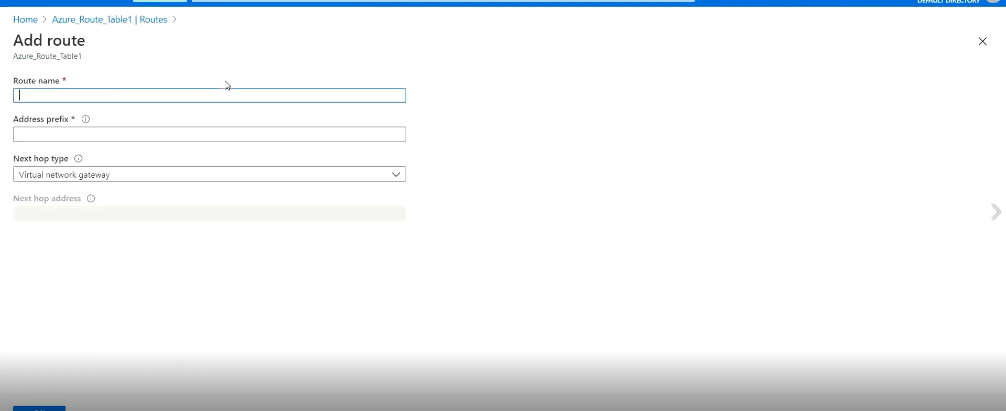
{"action": "type", "text": "R"}
{"action": "type", "text": "oute"}
{"action": "type", "text": "_From"}
{"action": "type", "text": "_V1"}
{"action": "type", "text": "M1"}
{"action": "type", "text": "_to"}
{"action": "type", "text": "_VM"}
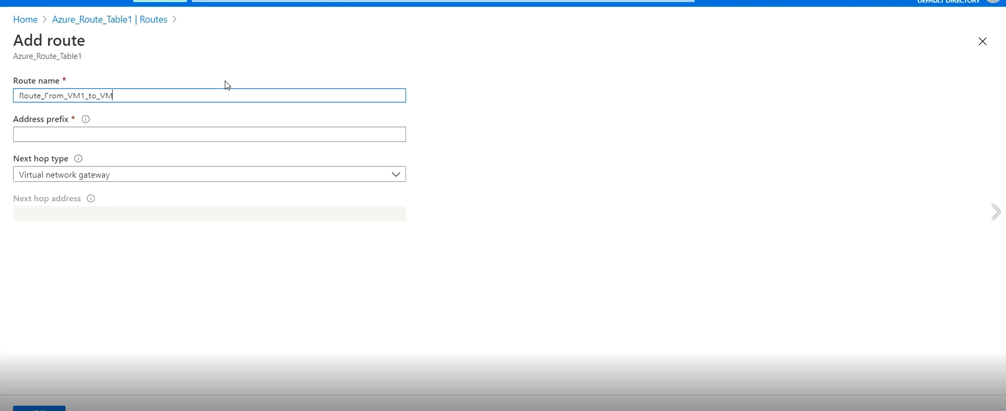
{"action": "type", "text": "2"}
{"action": "key", "text": "BackSpace"}
{"action": "key", "text": "BackSpace"}
{"action": "key", "text": "BackSpace"}
{"action": "key", "text": "BackSpace"}
{"action": "key", "text": "BackSpace"}
{"action": "key", "text": "BackSpace"}
{"action": "key", "text": "BackSpace"}
{"action": "key", "text": "BackSpace"}
{"action": "key", "text": "BackSpace"}
{"action": "key", "text": "BackSpace"}
{"action": "key", "text": "BackSpace"}
{"action": "key", "text": "BackSpace"}
{"action": "key", "text": "BackSpace"}
{"action": "key", "text": "BackSpace"}
{"action": "key", "text": "BackSpace"}
{"action": "key", "text": "BackSpace"}
{"action": "key", "text": "BackSpace"}
{"action": "key", "text": "BackSpace"}
{"action": "key", "text": "BackSpace"}
{"action": "key", "text": "BackSpace"}
Name the route Route_to_VM2 and set its address prefix to 10.0.2.0/24
{"action": "type", "text": "Route_to_VM2"}
{"action": "left_click", "coordinate": [196, 131]}
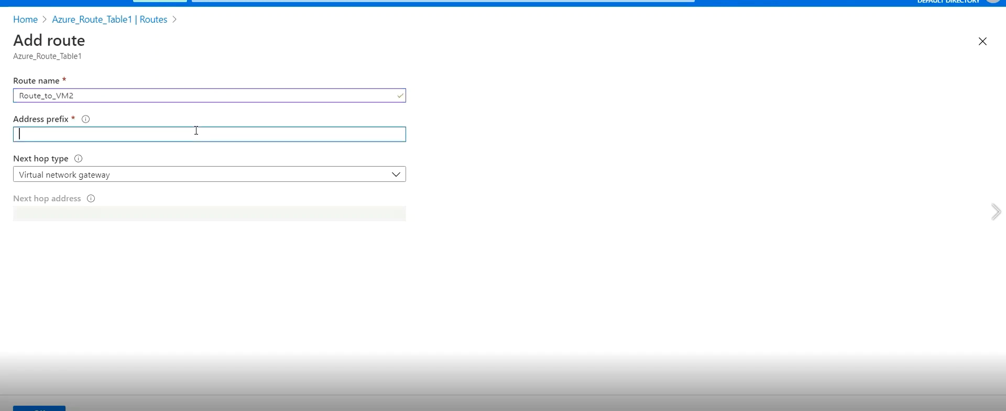
{"action": "left_click", "coordinate": [196, 131]}
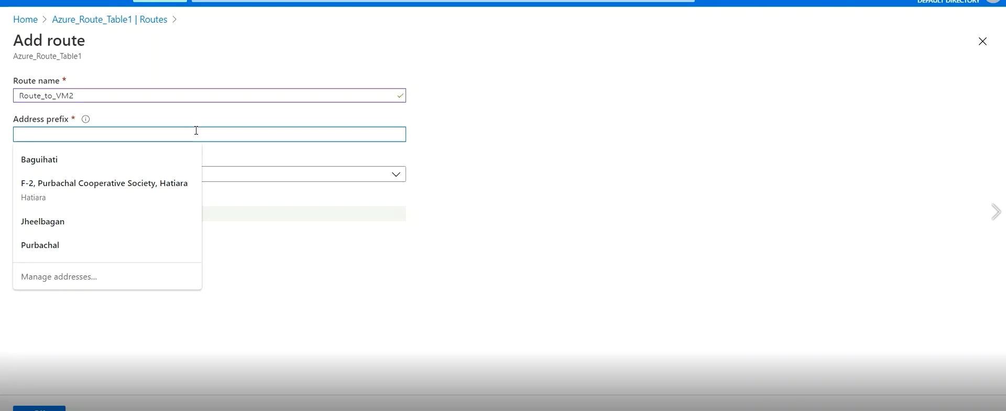
{"action": "type", "text": "10"}
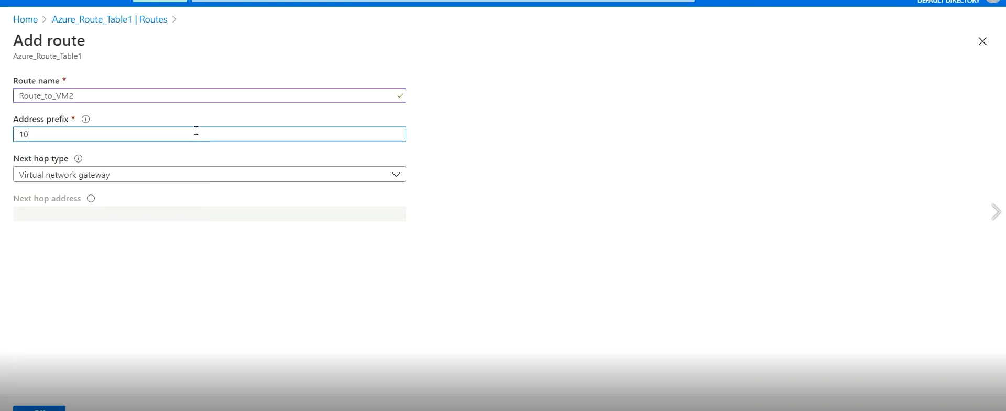
{"action": "type", "text": ".0.2.0"}
{"action": "left_click", "coordinate": [175, 173]}
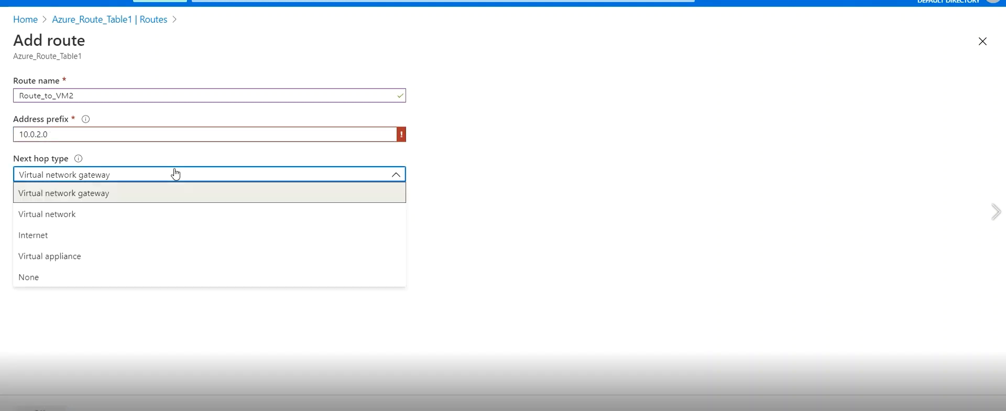
{"action": "left_click", "coordinate": [358, 135]}
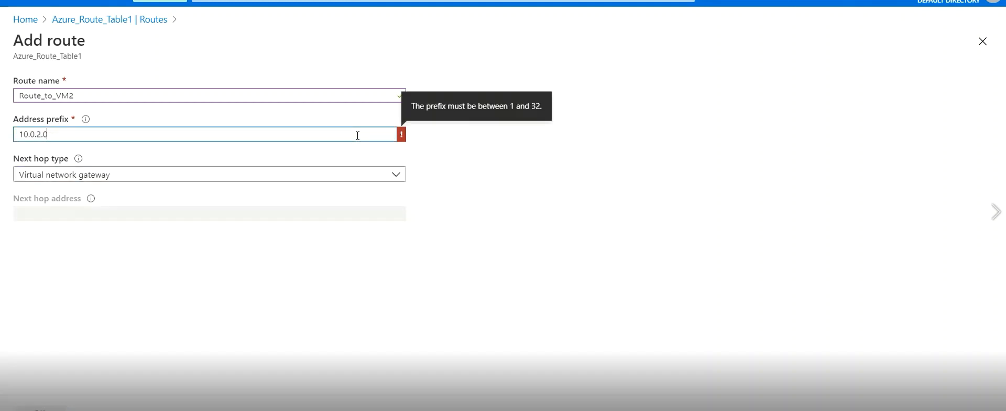
{"action": "type", "text": "/24"}
{"action": "left_click", "coordinate": [197, 312]}
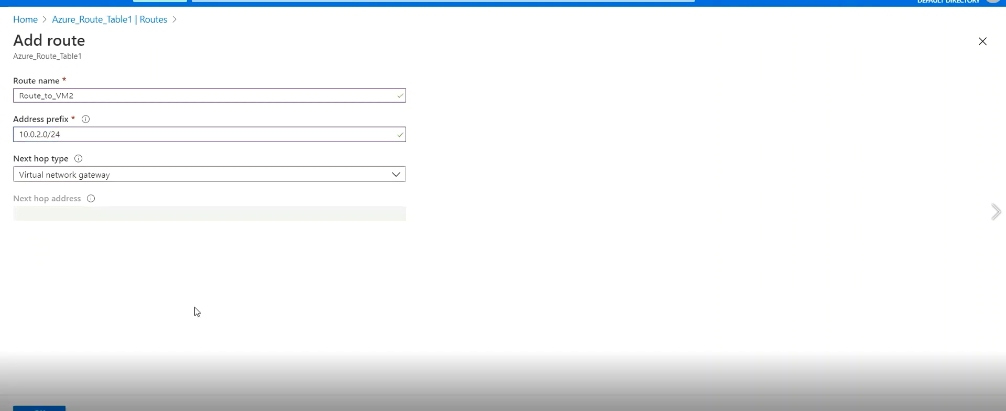
Set the route's next hop type to Virtual appliance
{"action": "left_click", "coordinate": [364, 178]}
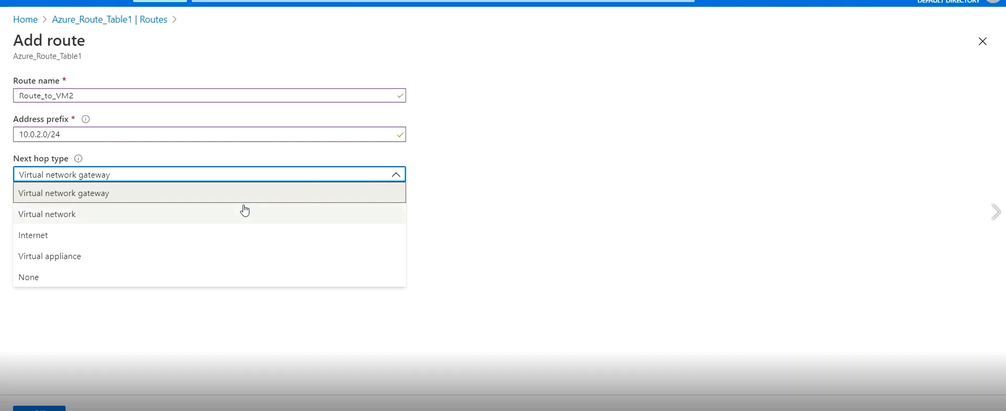
{"action": "left_click", "coordinate": [159, 271]}
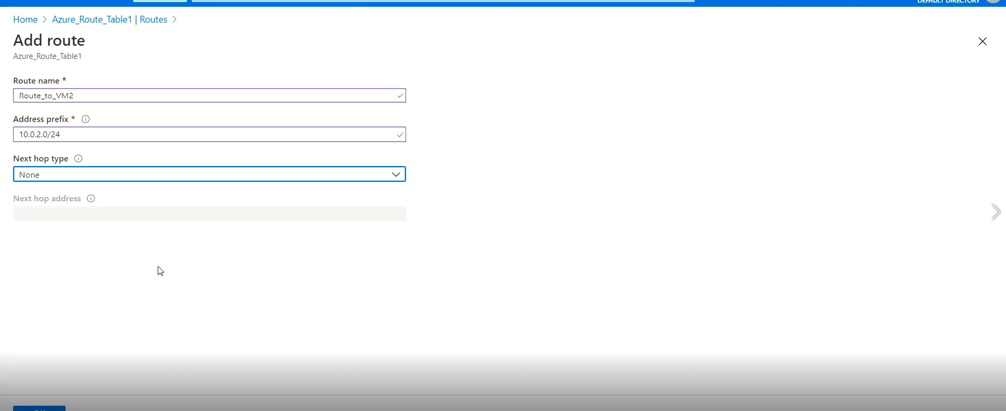
{"action": "left_click", "coordinate": [244, 184]}
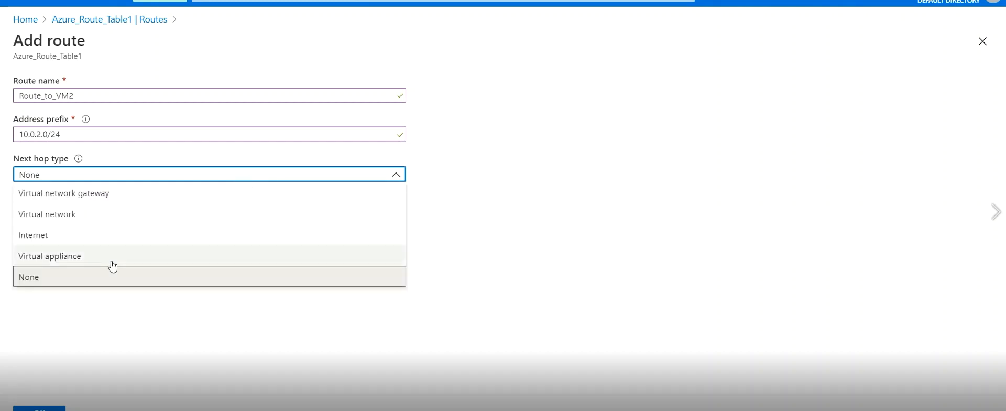
{"action": "left_click", "coordinate": [112, 258]}
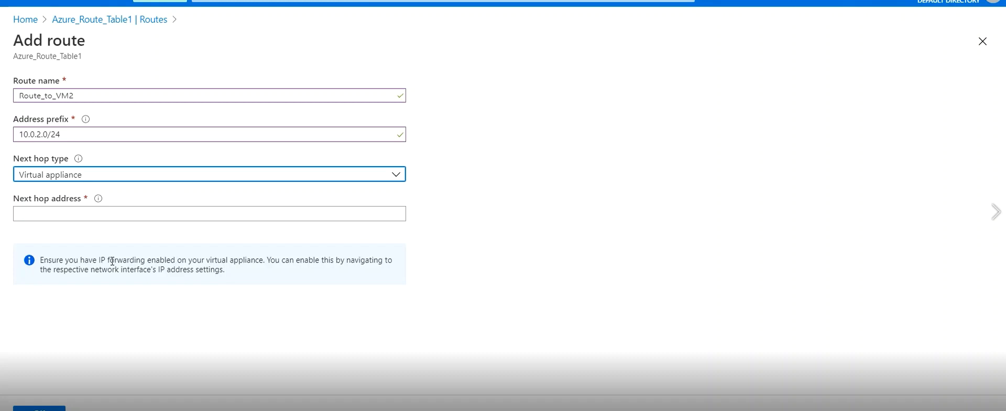
{"action": "left_click", "coordinate": [184, 216]}
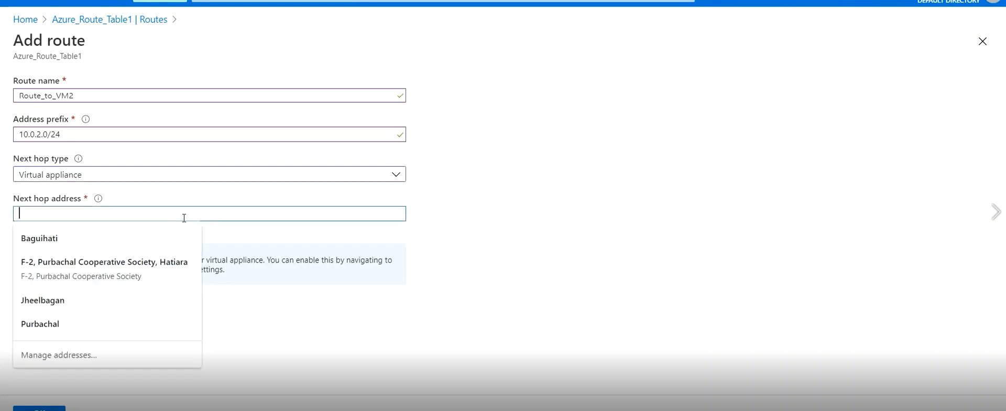
{"action": "type", "text": "10.0"}
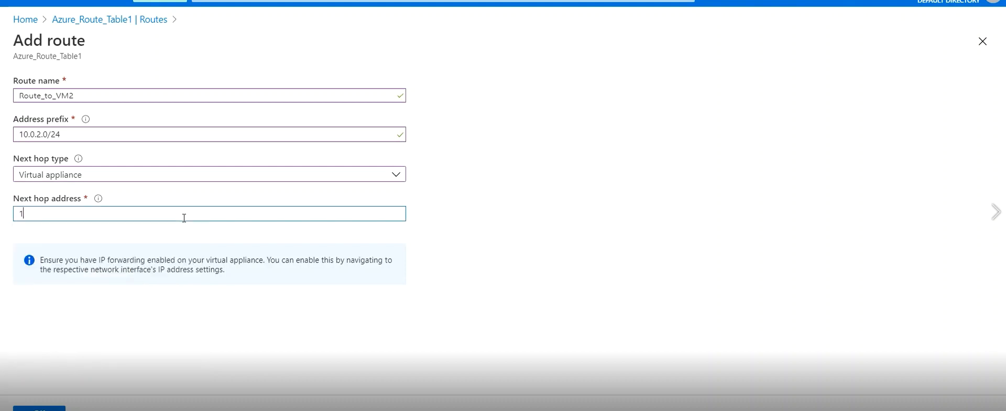
{"action": "type", "text": ".0.0/24"}
{"action": "key", "text": "BackSpace"}
{"action": "key", "text": "BackSpace"}
{"action": "key", "text": "BackSpace"}
{"action": "key", "text": "BackSpace"}
{"action": "key", "text": "BackSpace"}
{"action": "key", "text": "BackSpace"}
{"action": "key", "text": "BackSpace"}
{"action": "key", "text": "BackSpace"}
{"action": "key", "text": "BackSpace"}
{"action": "key", "text": "BackSpace"}
{"action": "key", "text": "BackSpace"}
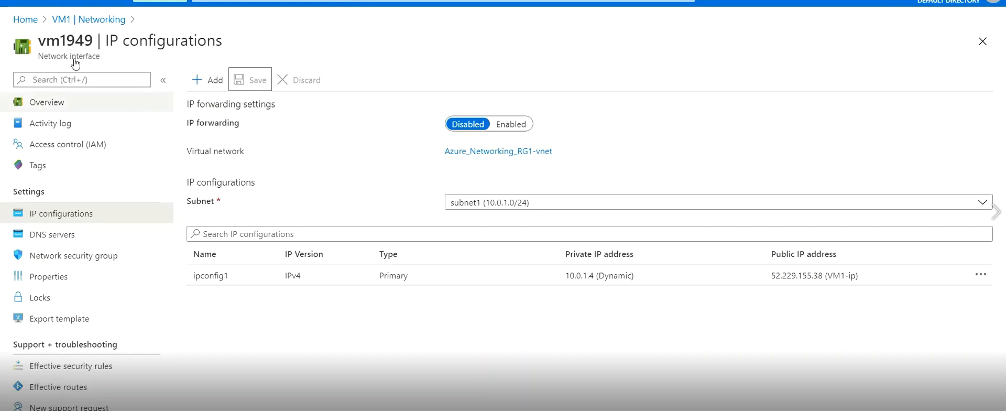
Copy the NVA virtual machine's private IP address and add the route with 10.0.0.6 as its next hop address
{"action": "left_click", "coordinate": [25, 20]}
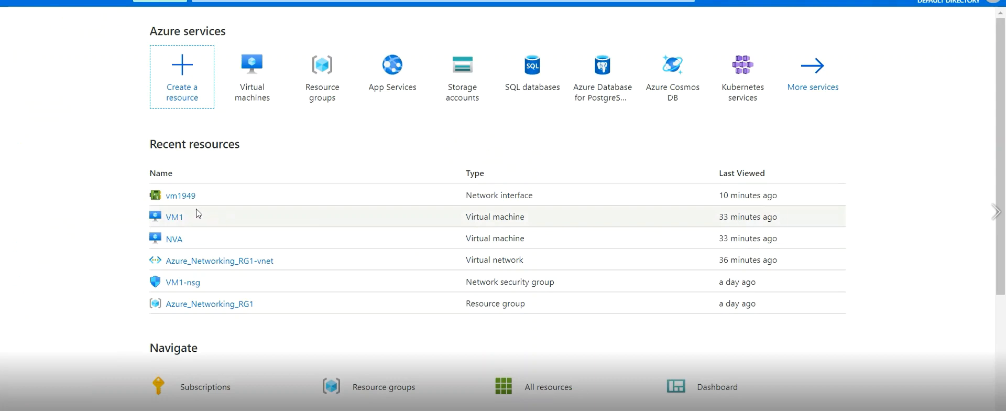
{"action": "left_click", "coordinate": [175, 240]}
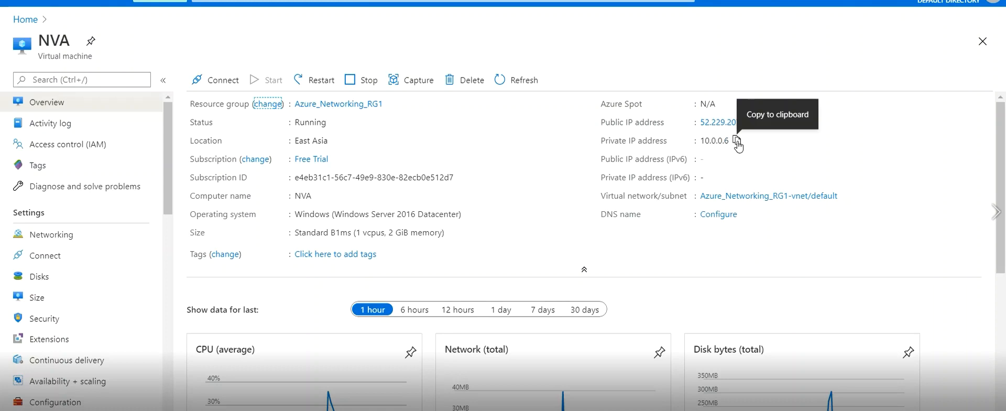
{"action": "left_click", "coordinate": [737, 140]}
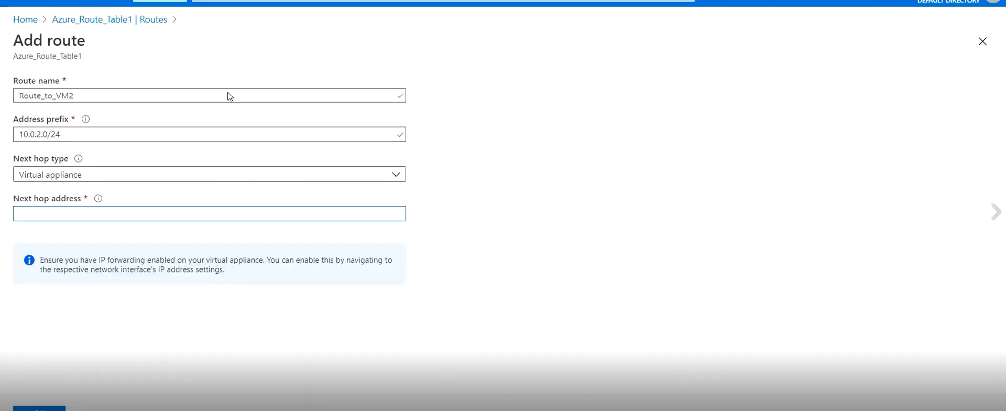
{"action": "type", "text": "10.0.0.6"}
{"action": "left_click", "coordinate": [39, 408]}
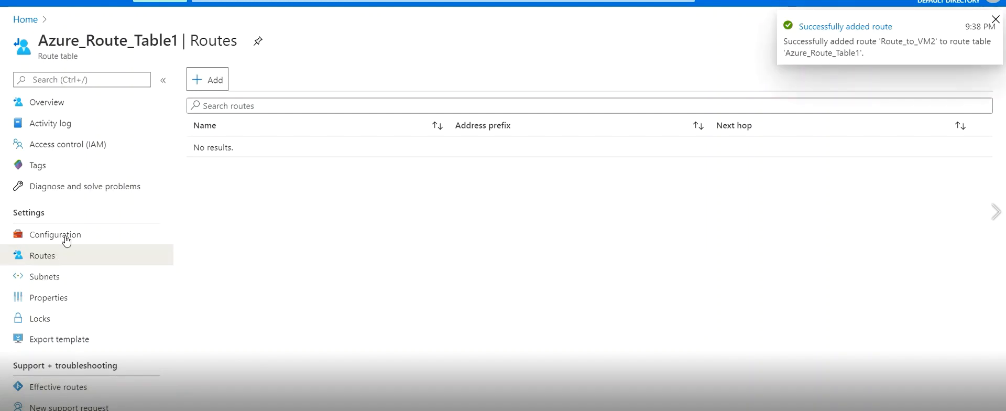
Associate subnet1 of the virtual network Azure_Networking_RG1-vnet with Azure_Route_Table1
{"action": "left_click", "coordinate": [53, 278]}
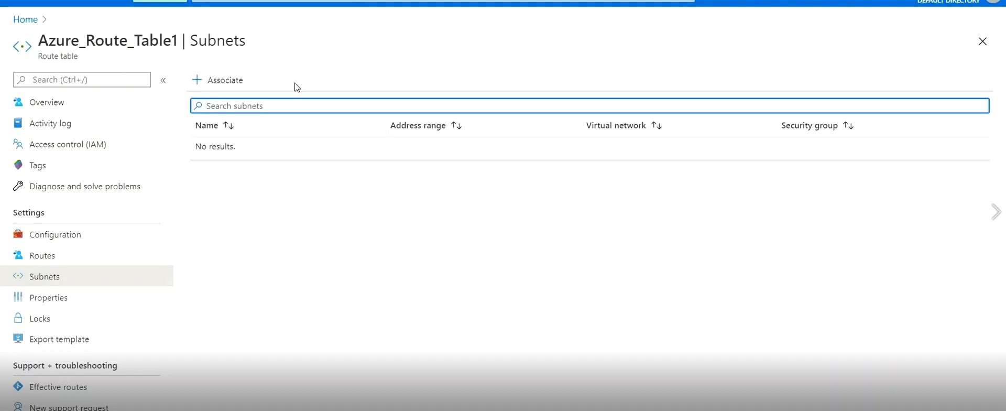
{"action": "left_click", "coordinate": [245, 85]}
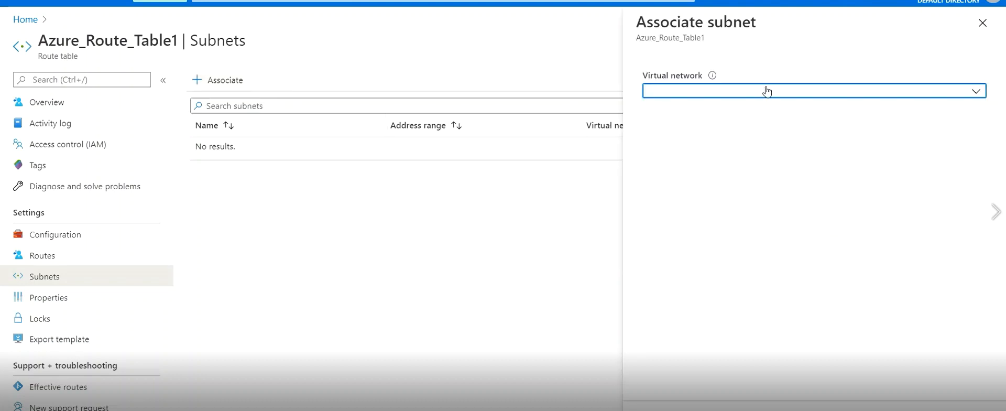
{"action": "left_click", "coordinate": [766, 91]}
{"action": "left_click", "coordinate": [695, 159]}
{"action": "left_click", "coordinate": [732, 139]}
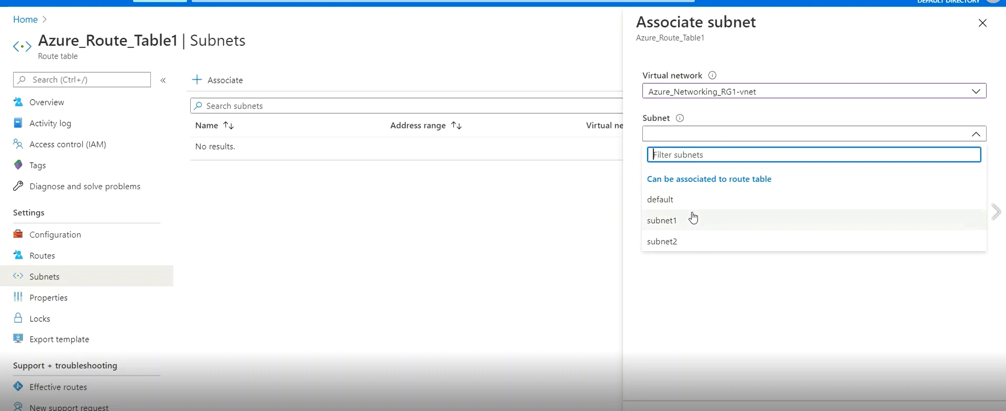
{"action": "left_click", "coordinate": [693, 218]}
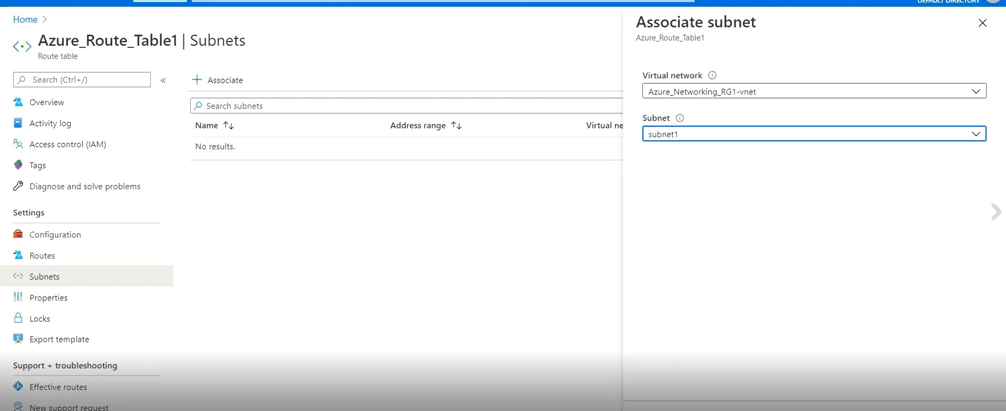
{"action": "left_click", "coordinate": [661, 409]}
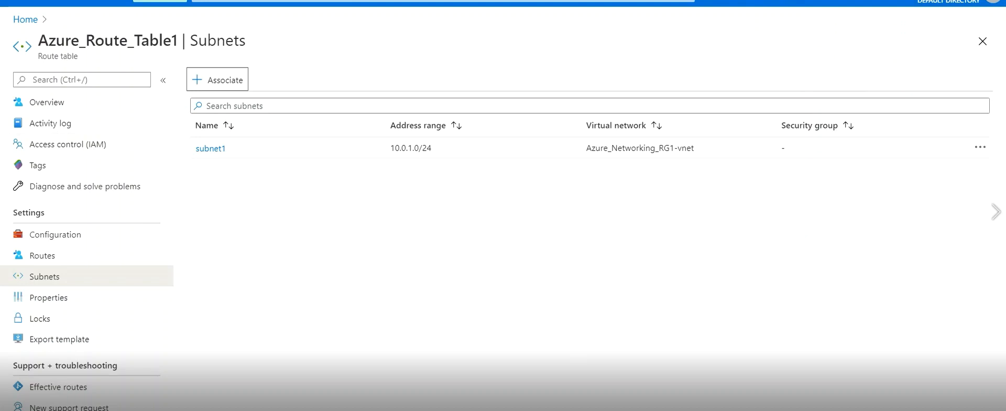
Switch to the VM1 remote desktop session and ping VM2's public IP address 52.229.207.66 from its command prompt
{"action": "mouse_move", "coordinate": [792, 409]}
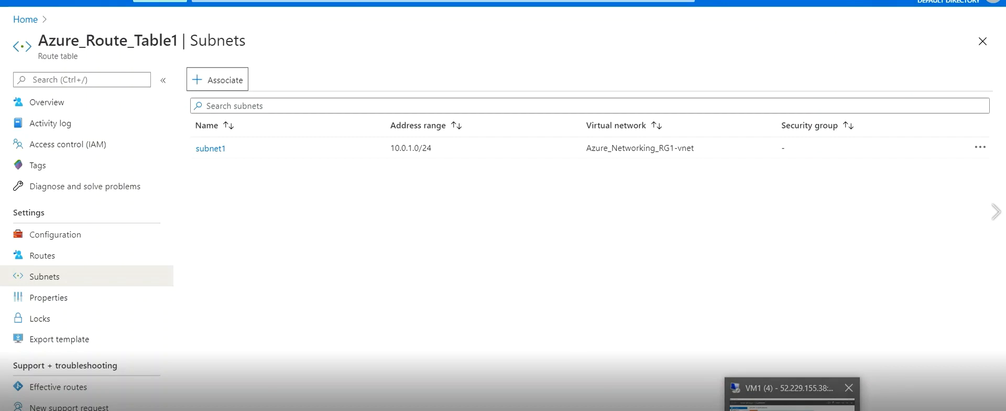
{"action": "left_click", "coordinate": [792, 408]}
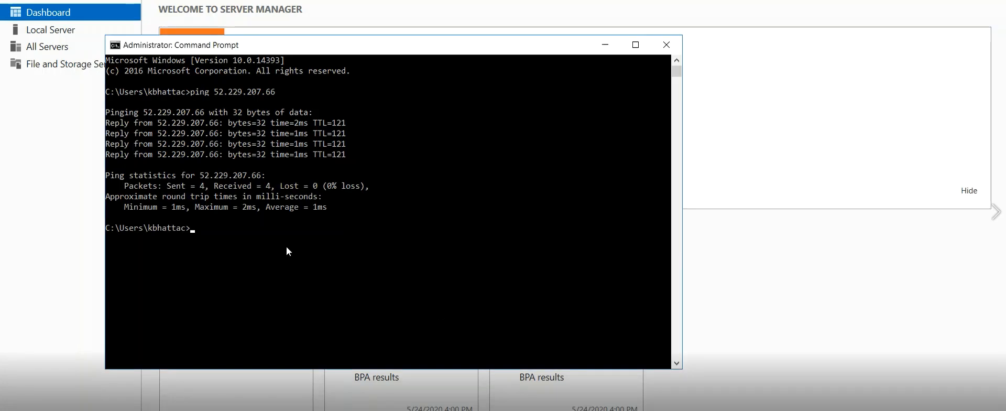
{"action": "key", "text": "alt+Tab"}
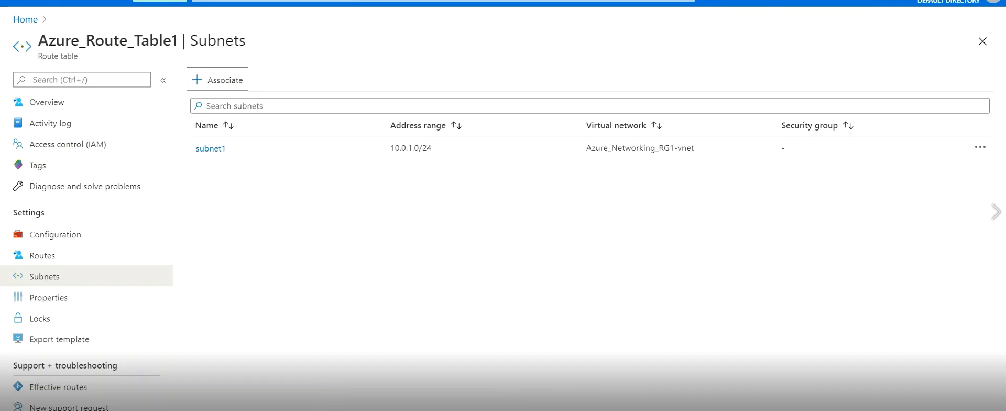
{"action": "mouse_move", "coordinate": [759, 410]}
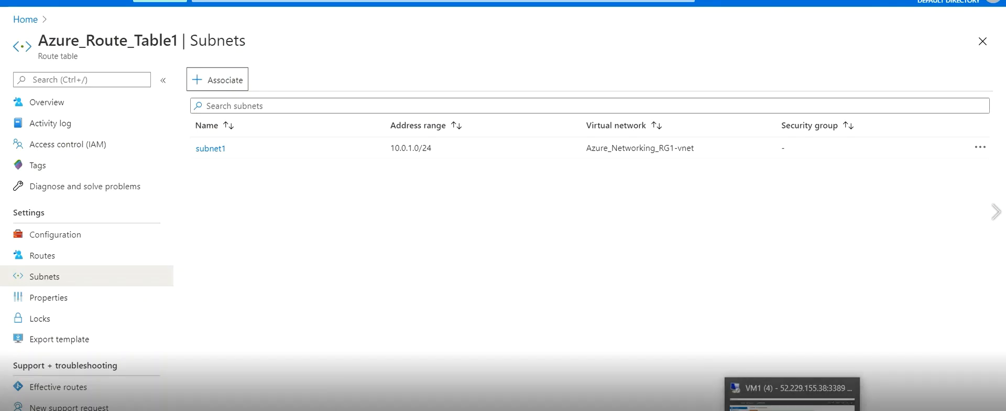
{"action": "left_click", "coordinate": [791, 408]}
{"action": "key", "text": "Up"}
{"action": "key", "text": "Return"}
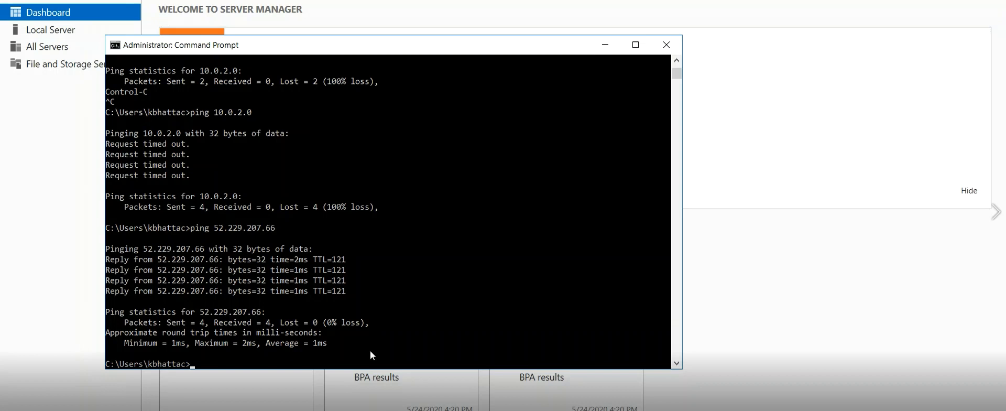
{"action": "key", "text": "Up"}
{"action": "key", "text": "Return"}
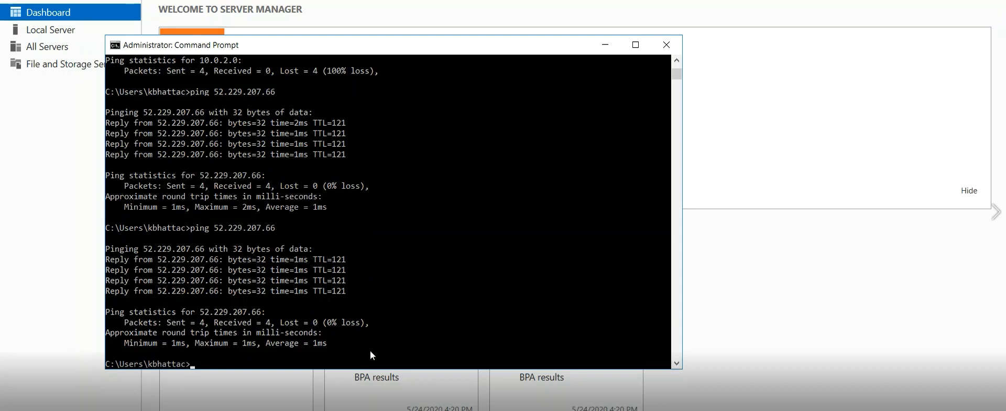
Ping 10.0.2.0 and VM2's private IP address 10.0.2.4 from VM1's command prompt
{"action": "key", "text": "Up"}
{"action": "key", "text": "Up"}
{"action": "key", "text": "Return"}
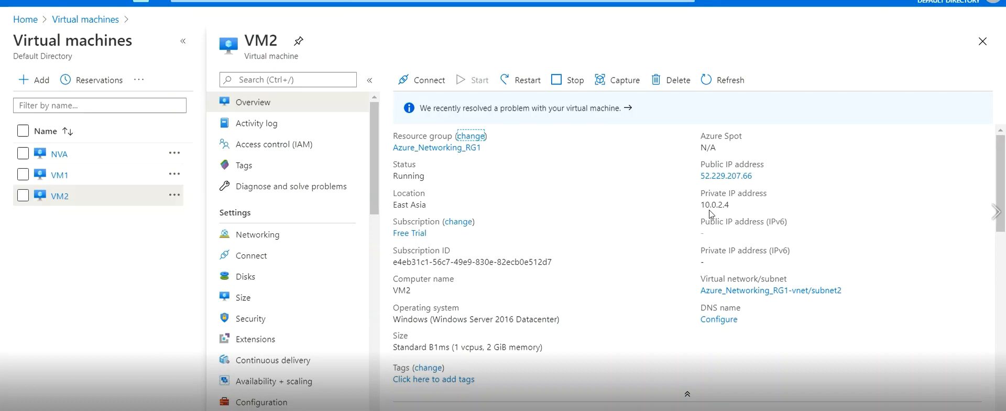
{"action": "left_click", "coordinate": [794, 407]}
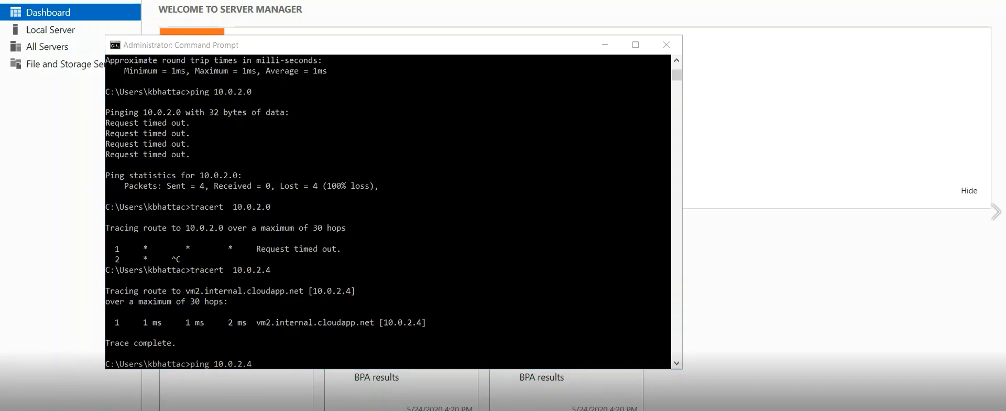
{"action": "key", "text": "Return"}
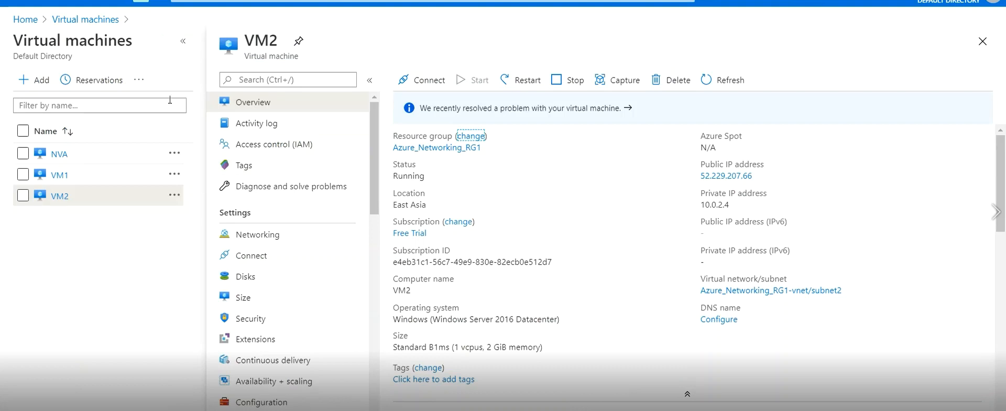
Switch to the Azure portal and check the route table setting of subnet1, reached through VM1's networking page and its virtual network
{"action": "left_click", "coordinate": [54, 179]}
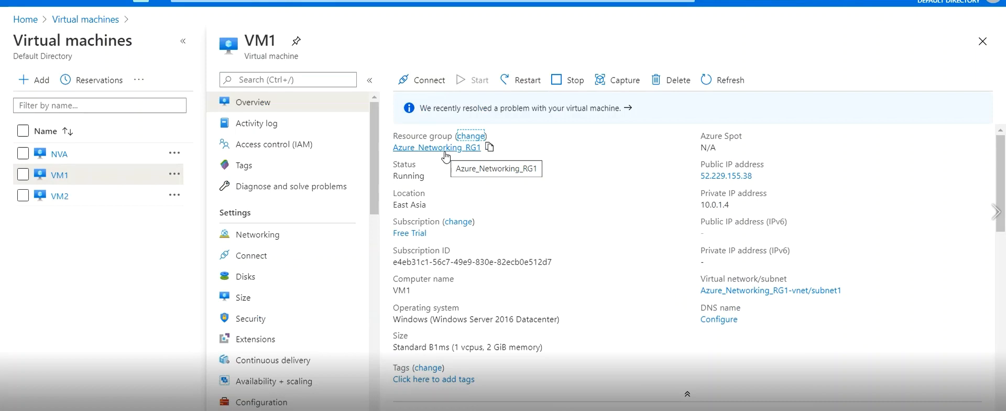
{"action": "left_click", "coordinate": [259, 242]}
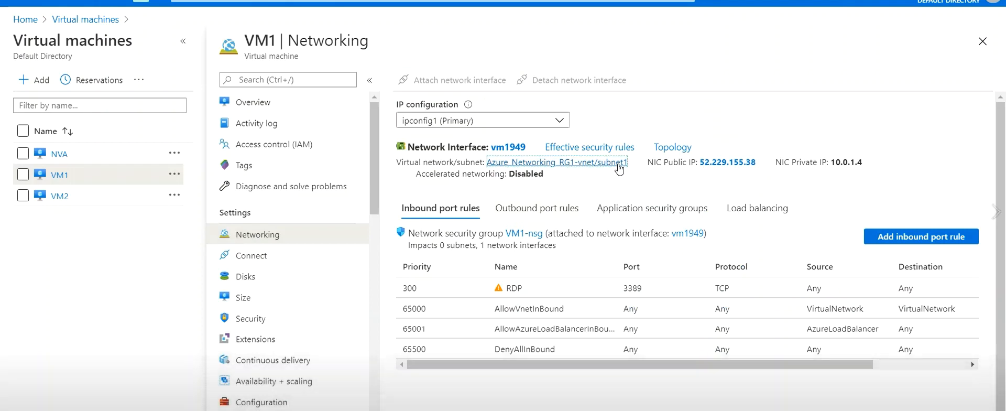
{"action": "left_click", "coordinate": [619, 163]}
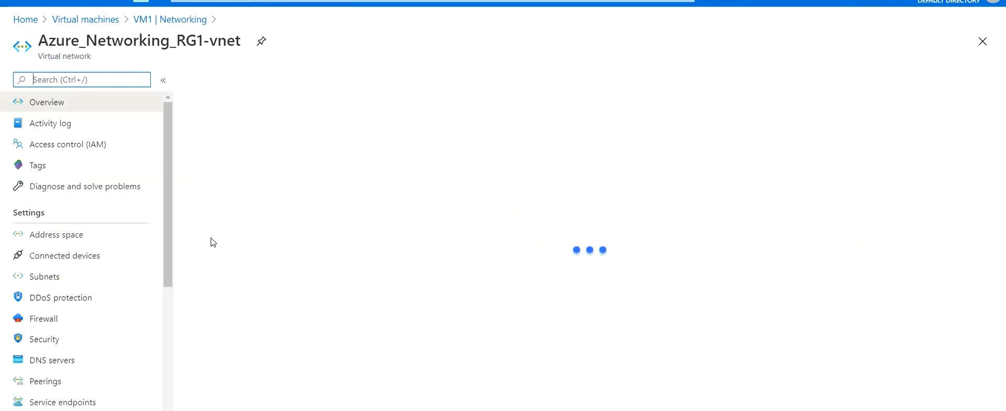
{"action": "left_click", "coordinate": [66, 284]}
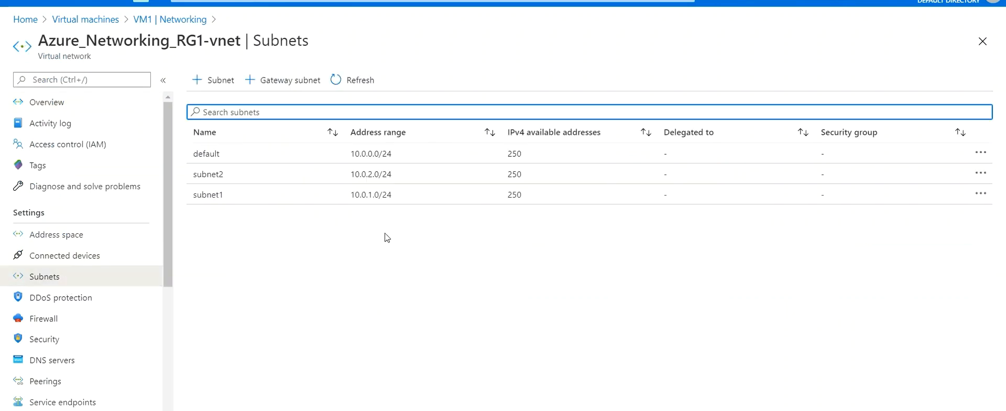
{"action": "left_click", "coordinate": [234, 200]}
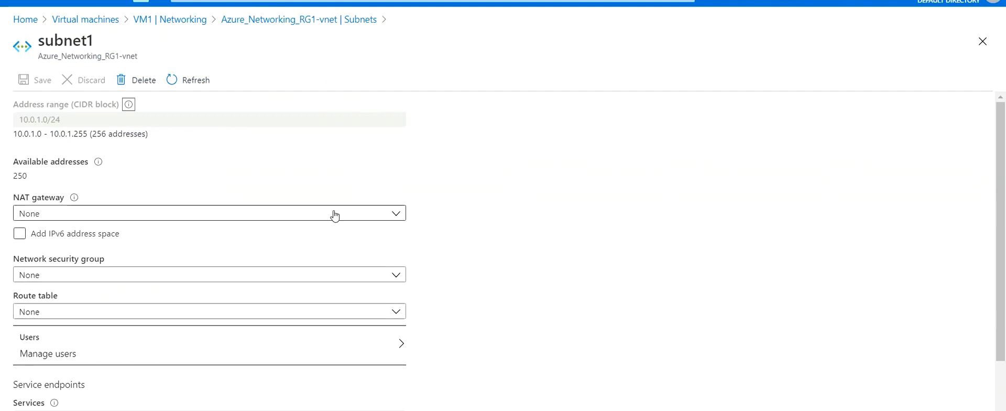
{"action": "left_click", "coordinate": [179, 313]}
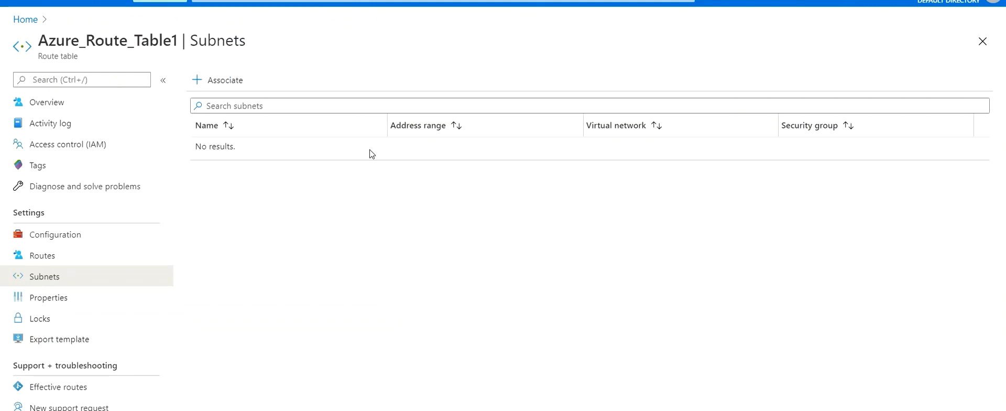
Try to associate subnet1 of Azure_Networking_RG1-vnet with Azure_Route_Table1 again, and close the association form
{"action": "left_click", "coordinate": [241, 92]}
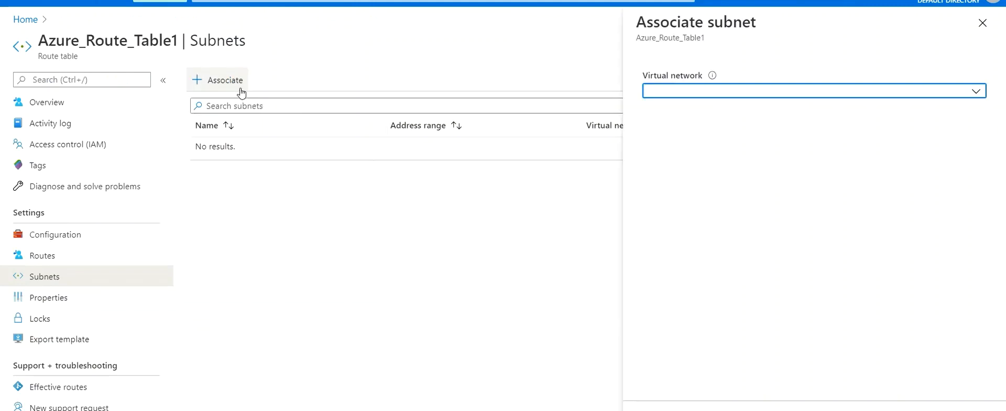
{"action": "left_click", "coordinate": [864, 92]}
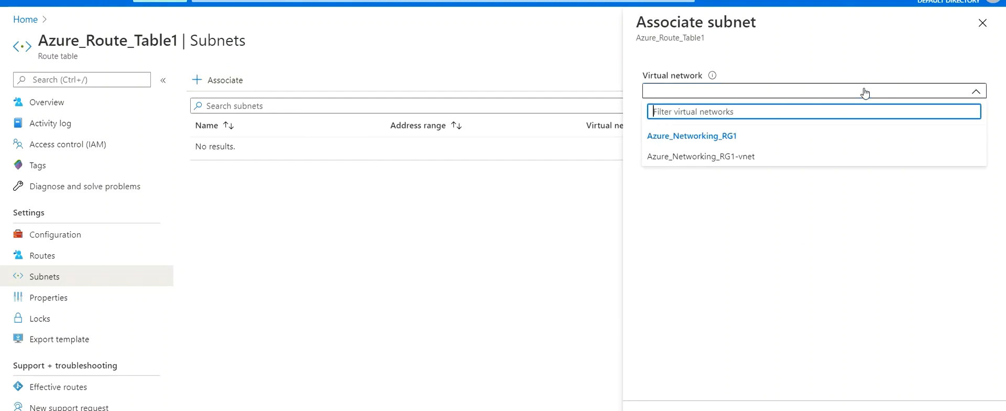
{"action": "left_click", "coordinate": [732, 156]}
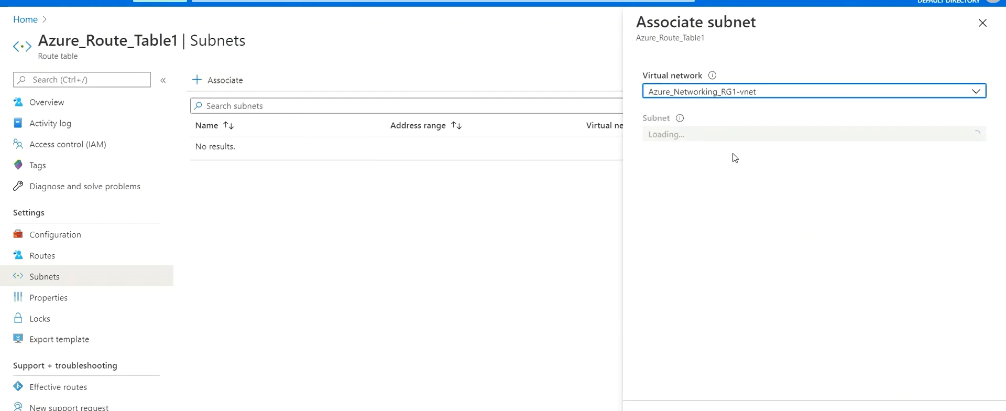
{"action": "left_click", "coordinate": [709, 136]}
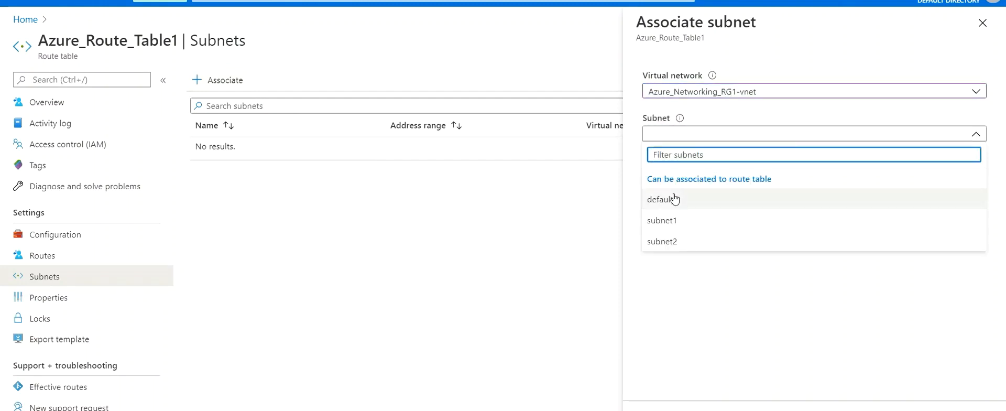
{"action": "left_click", "coordinate": [667, 225]}
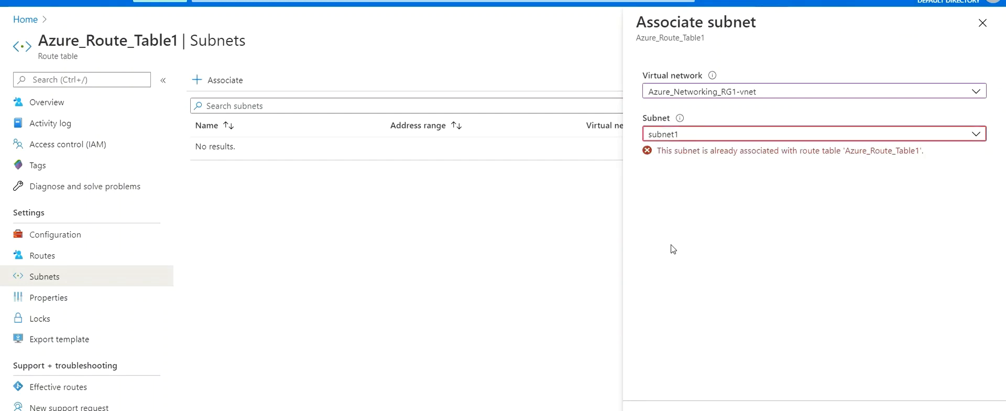
{"action": "left_click", "coordinate": [983, 26]}
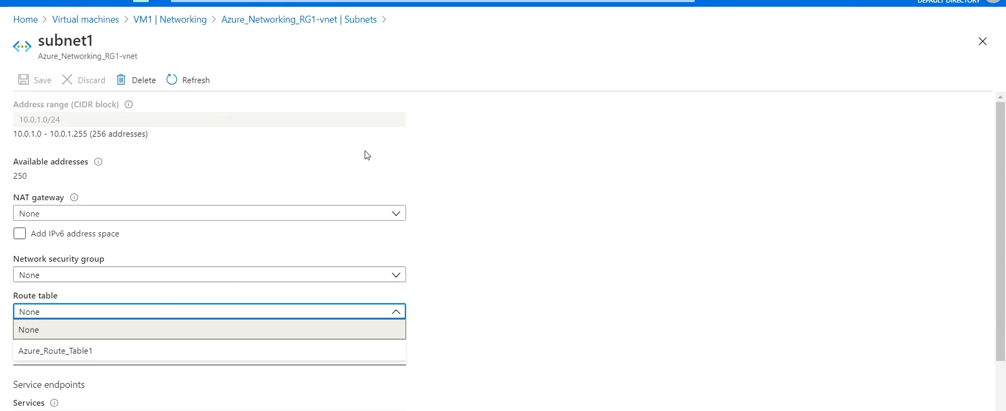
Refresh subnet1's settings and reopen subnet1 from the virtual network's subnet list to recheck its route table
{"action": "left_click", "coordinate": [183, 81]}
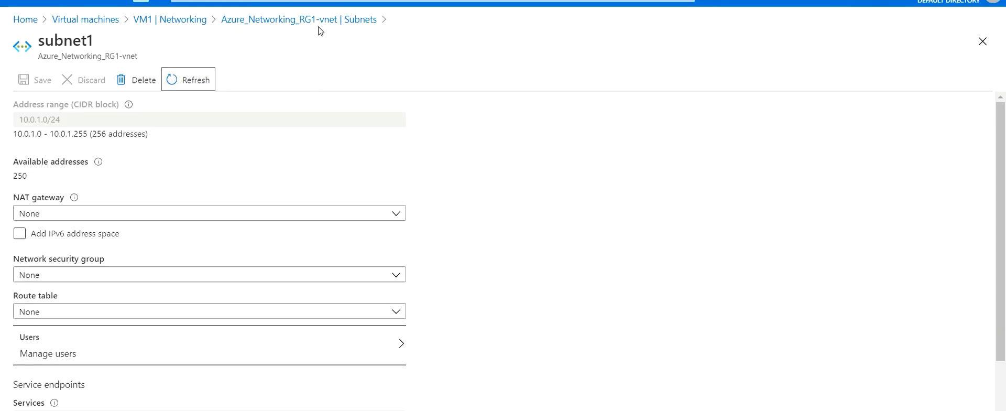
{"action": "left_click", "coordinate": [369, 20]}
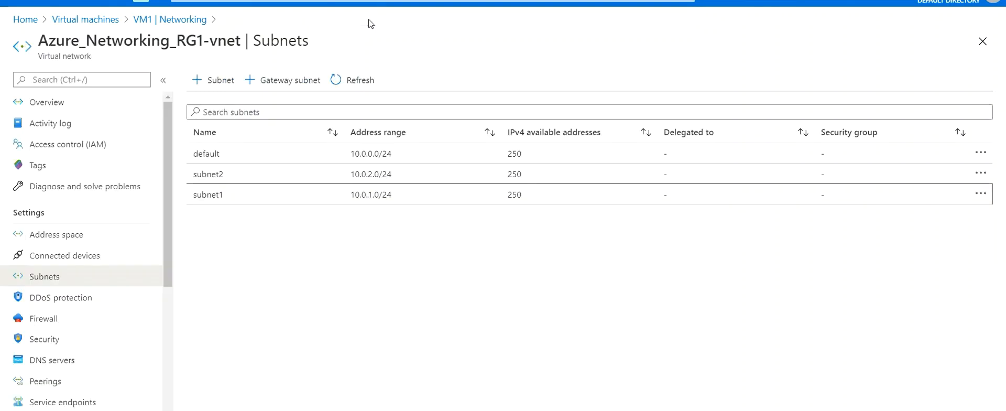
{"action": "left_click", "coordinate": [206, 197]}
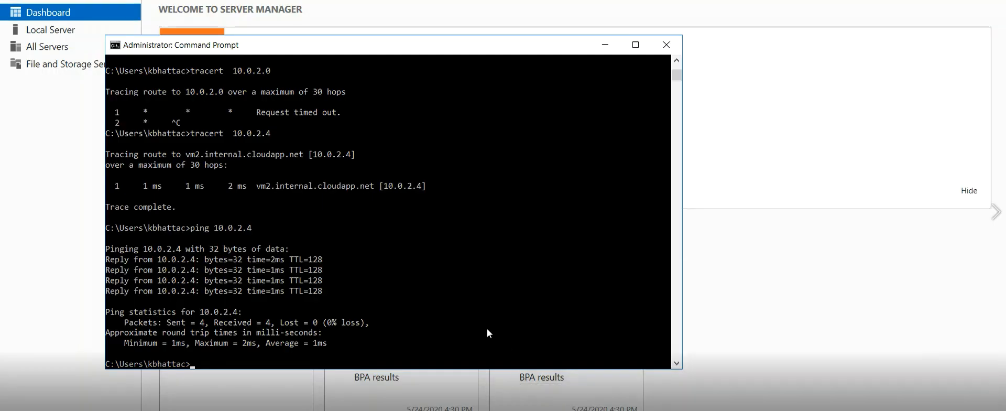
Ping 10.0.2.4 again from the command prompt in the VM1 remote desktop session
{"action": "type", "text": "ping 10.0.2.4"}
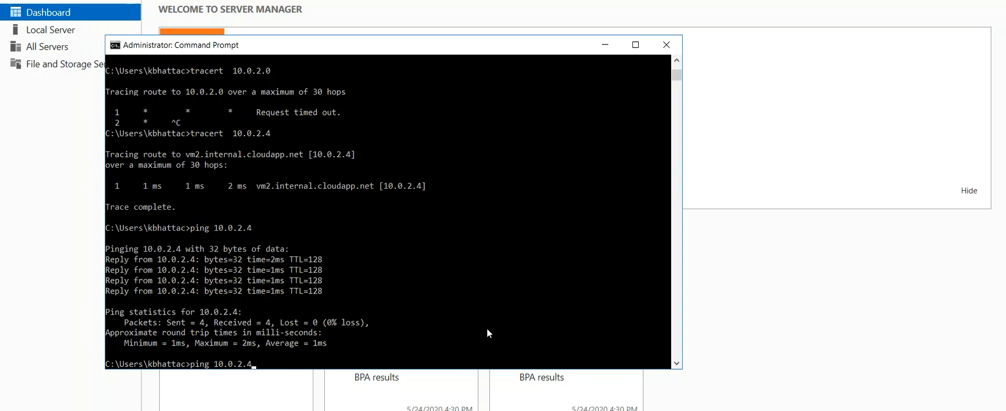
{"action": "key", "text": "Return"}
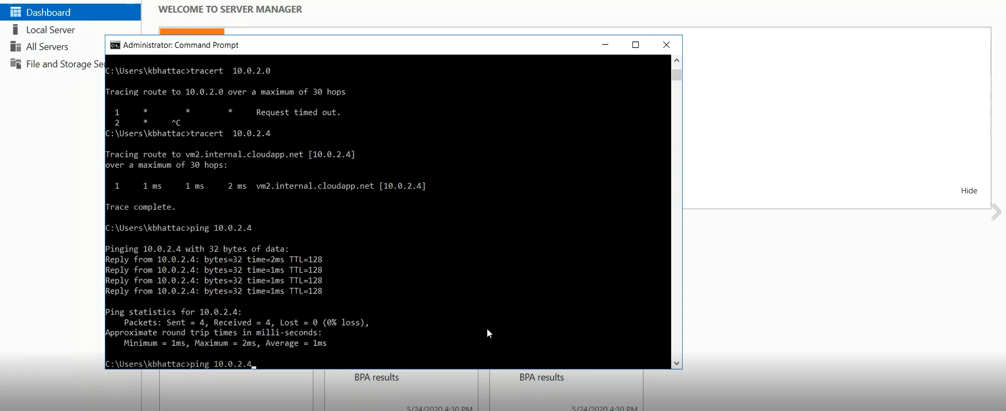
{"action": "key", "text": "Return"}
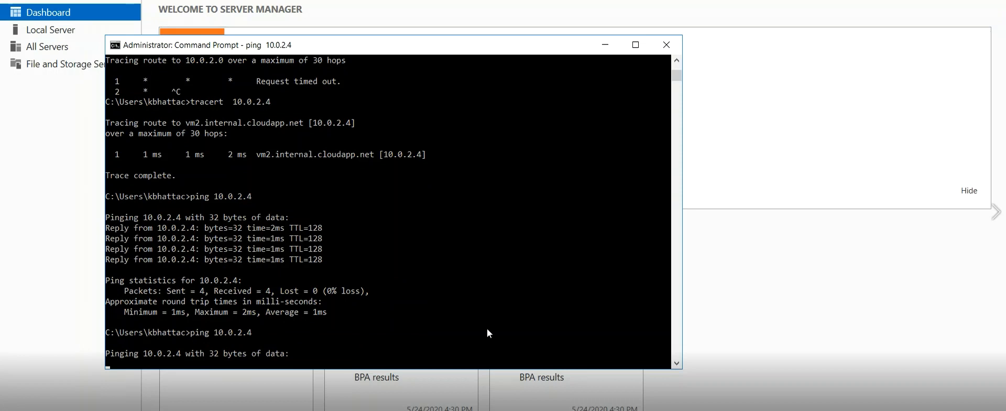